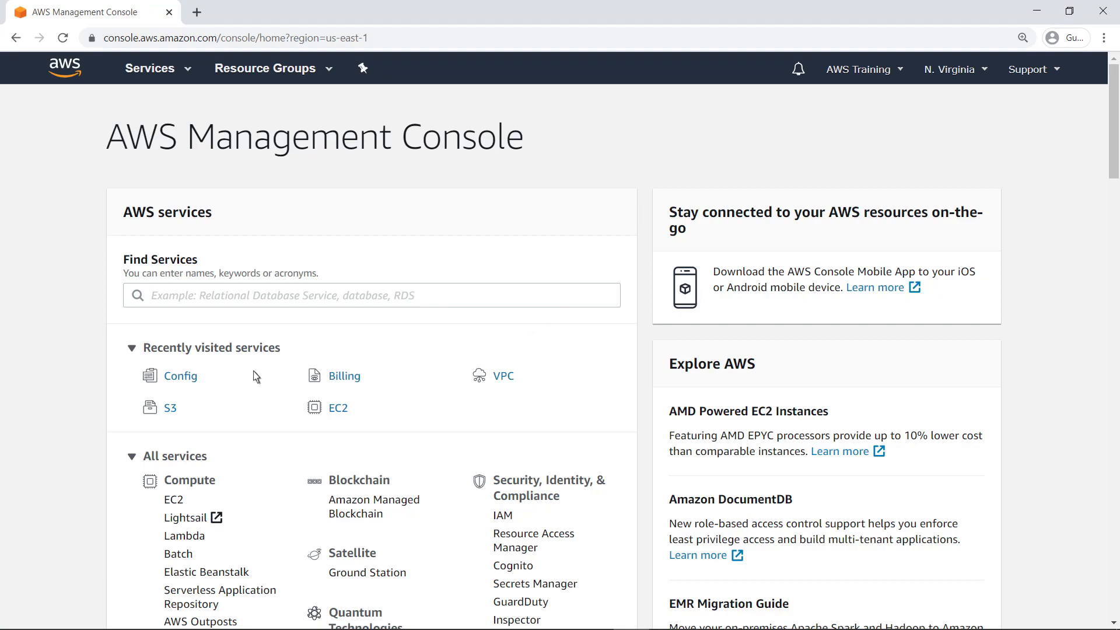
- Open the advanced queries list in the AWS Config service
{"action": "left_click", "coordinate": [181, 376]}
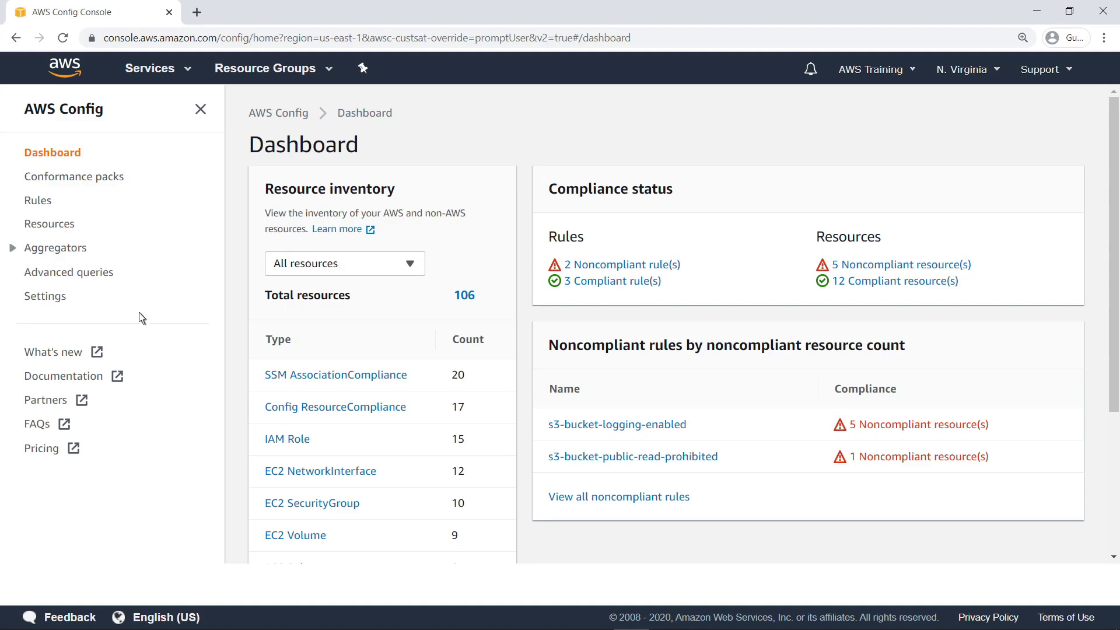
{"action": "left_click", "coordinate": [111, 273]}
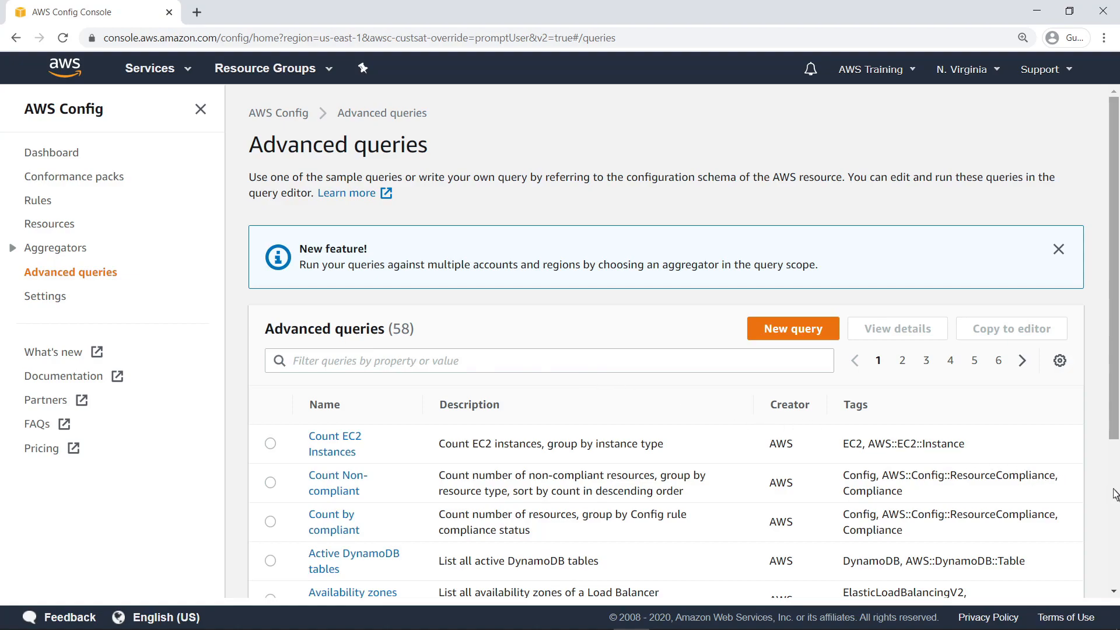
{"action": "scroll", "coordinate": [1115, 494], "scroll_direction": "down", "scroll_amount": 4}
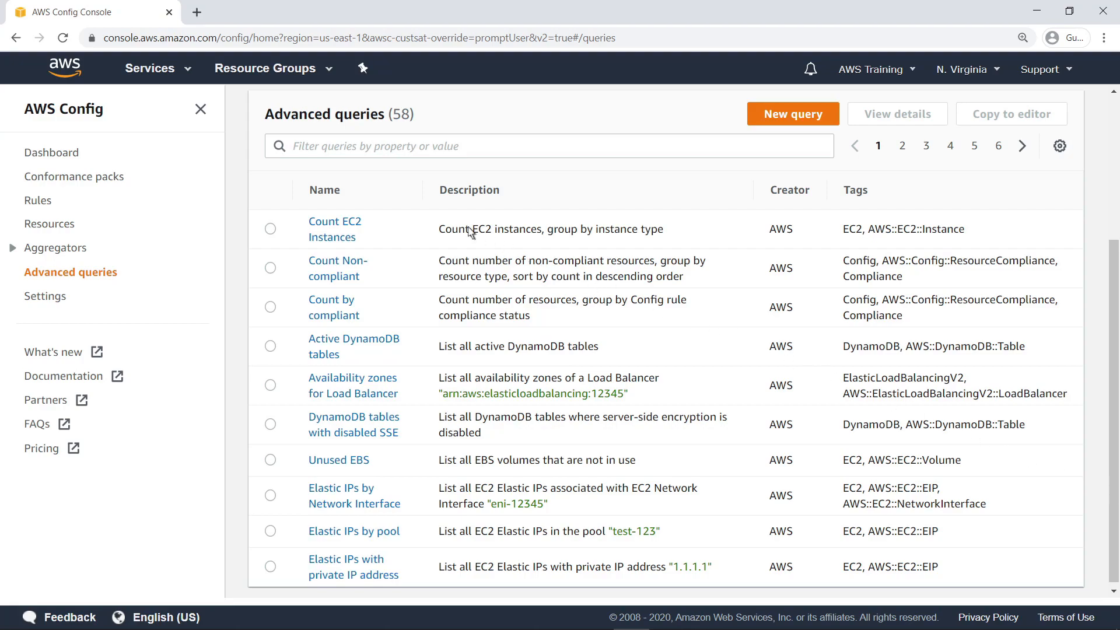
- Filter the advanced queries by "EC2" and open the sample query "Currently running EC2 Instances"
{"action": "left_click", "coordinate": [293, 155]}
{"action": "type", "text": "EC2"}
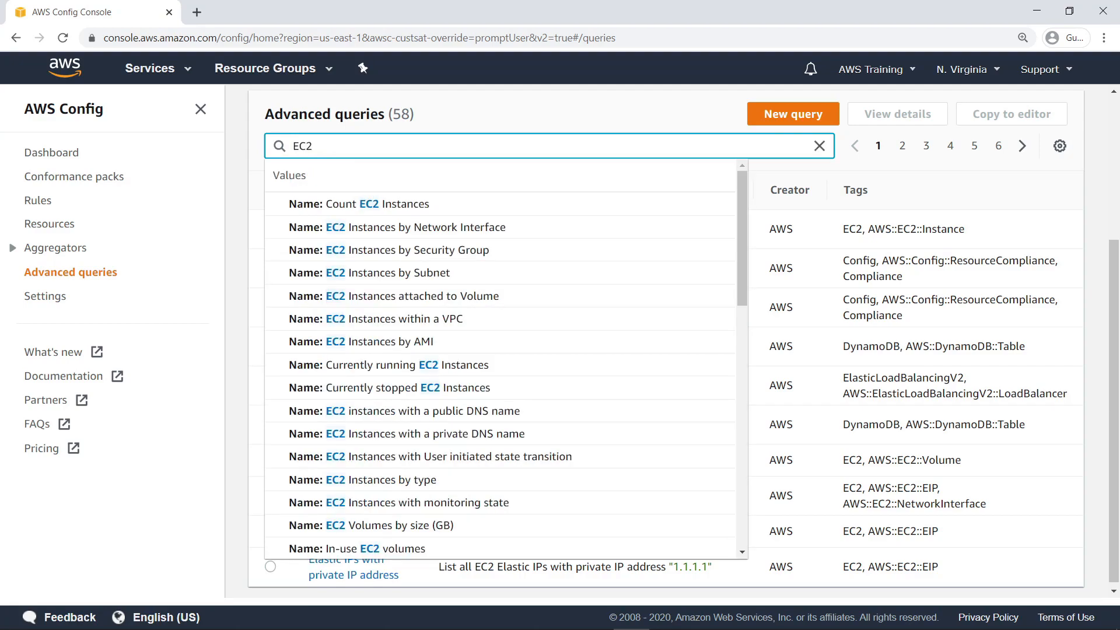
{"action": "key", "text": "Return"}
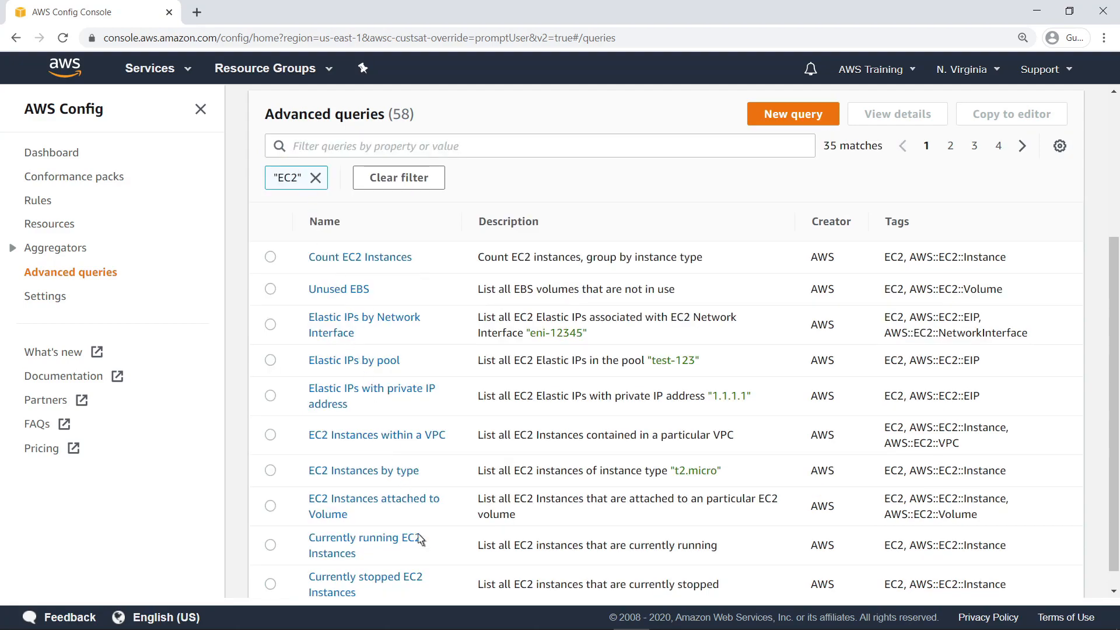
{"action": "left_click", "coordinate": [364, 539]}
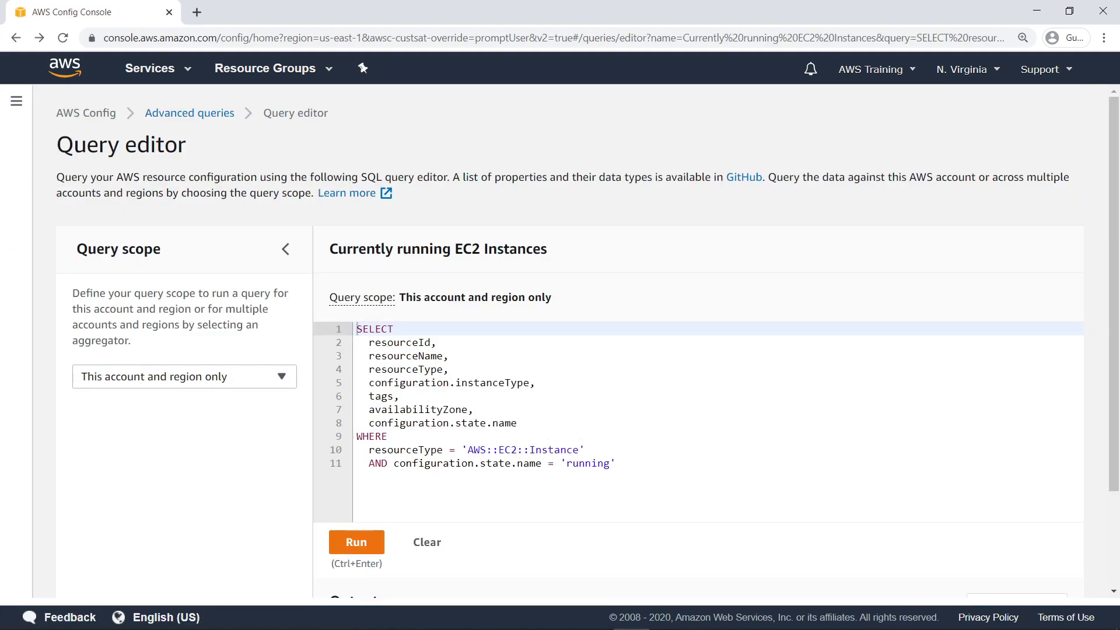
- Add the awsRegion field on its own line after resourceName in the SELECT list and run the query
{"action": "left_click", "coordinate": [471, 359]}
{"action": "key", "text": "Return"}
{"action": "type", "text": "awsRegion"}
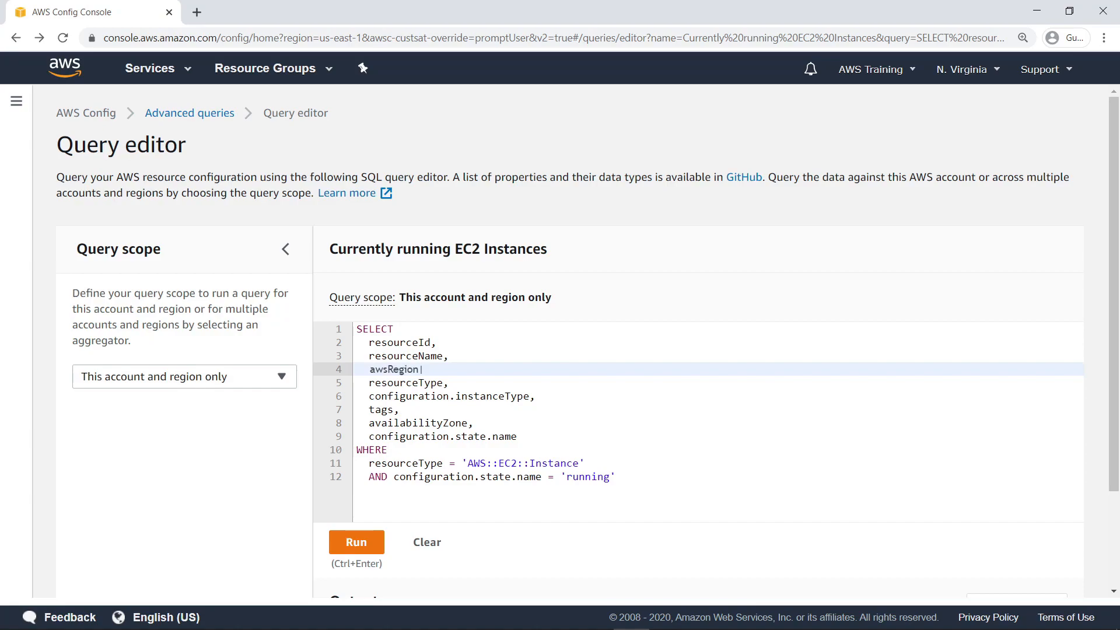
{"action": "type", "text": ","}
{"action": "left_click", "coordinate": [357, 543]}
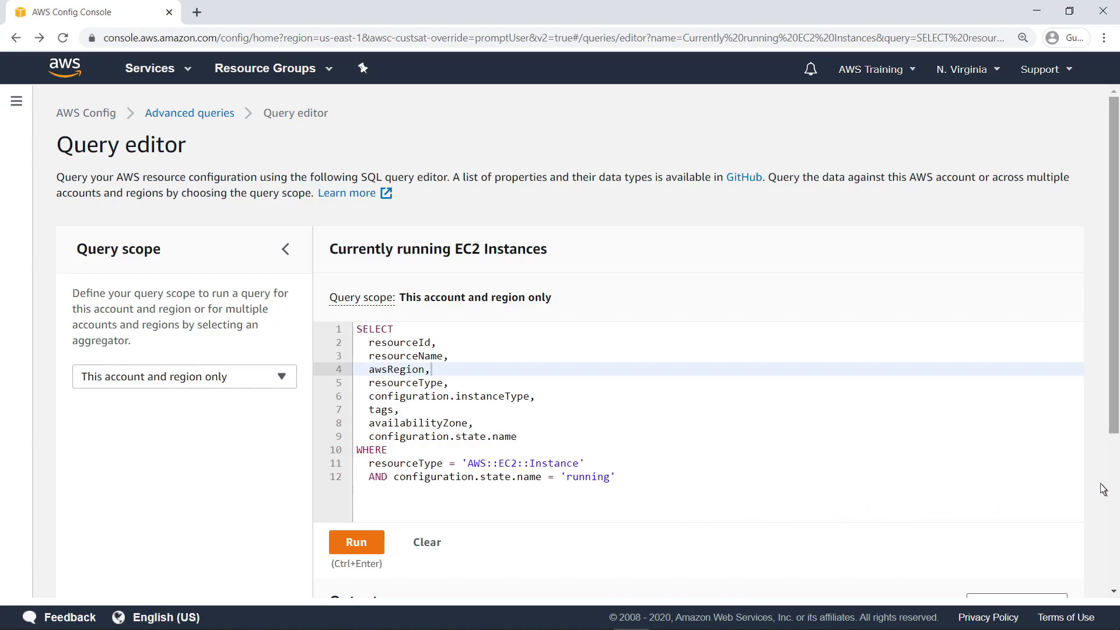
{"action": "scroll", "coordinate": [1114, 487], "scroll_direction": "down", "scroll_amount": 4}
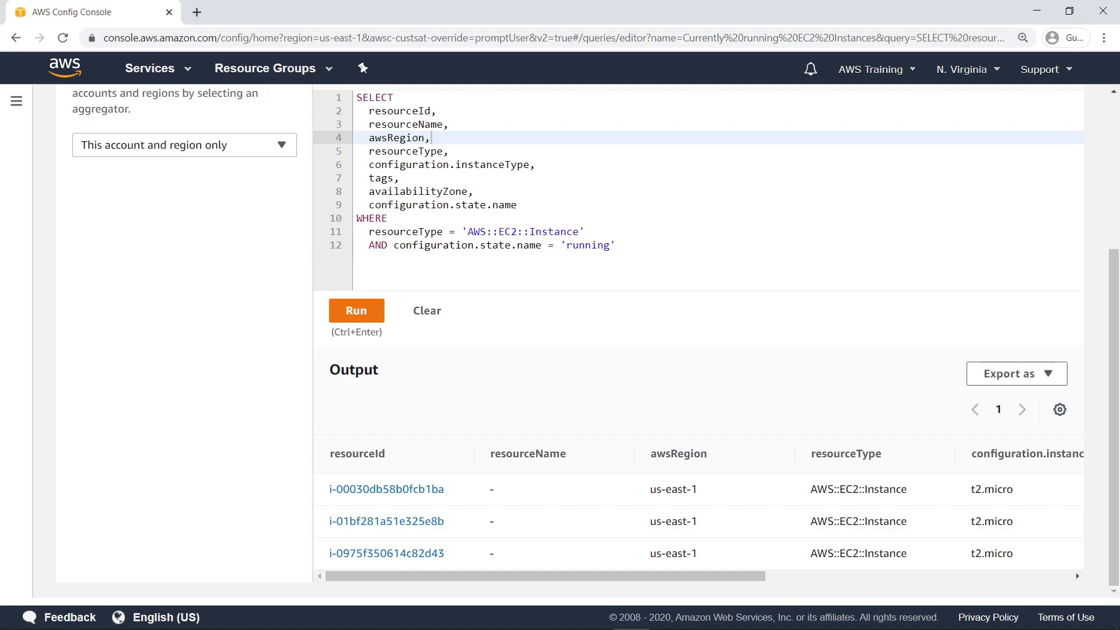
- Examine the resource details and applied rules of the first instance in the output, and return to the query editor
{"action": "left_click", "coordinate": [445, 494]}
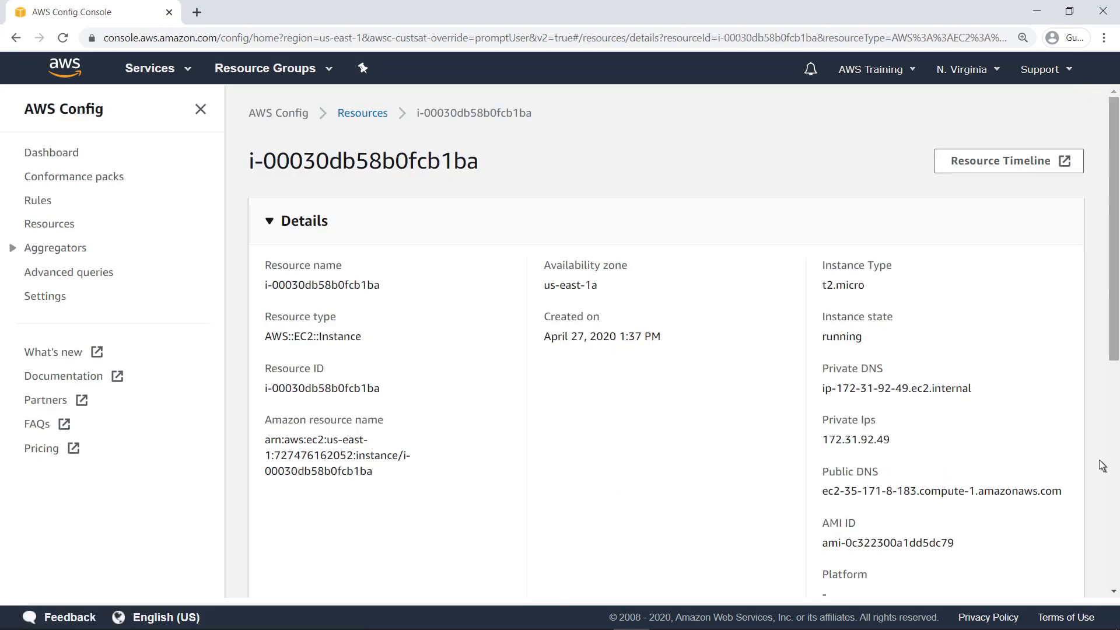
{"action": "scroll", "coordinate": [1114, 464], "scroll_direction": "down", "scroll_amount": 7}
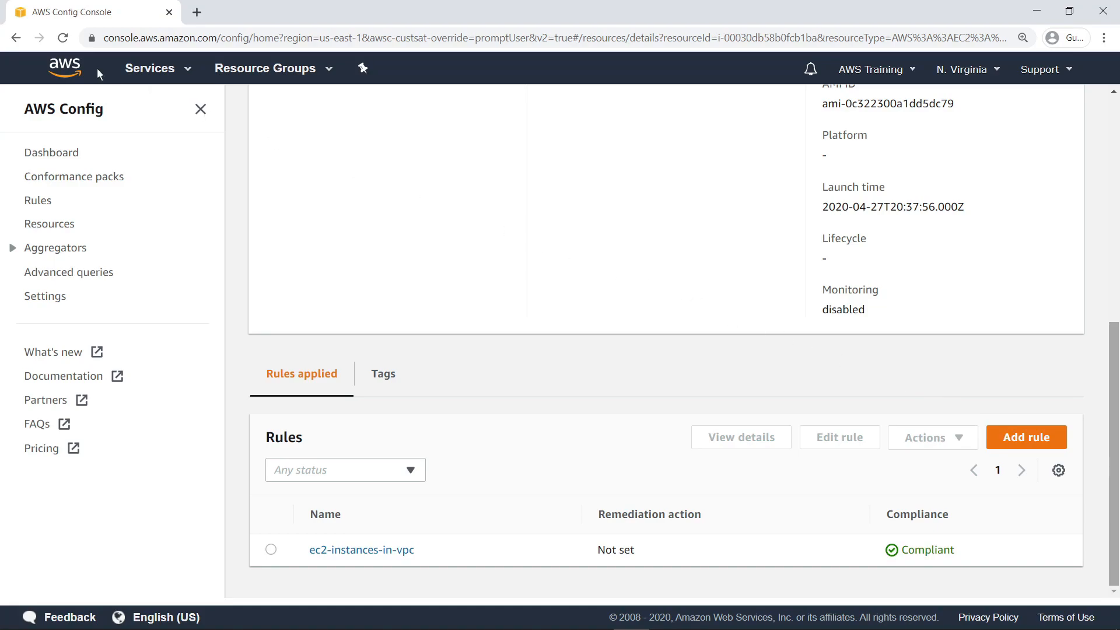
{"action": "left_click", "coordinate": [17, 38]}
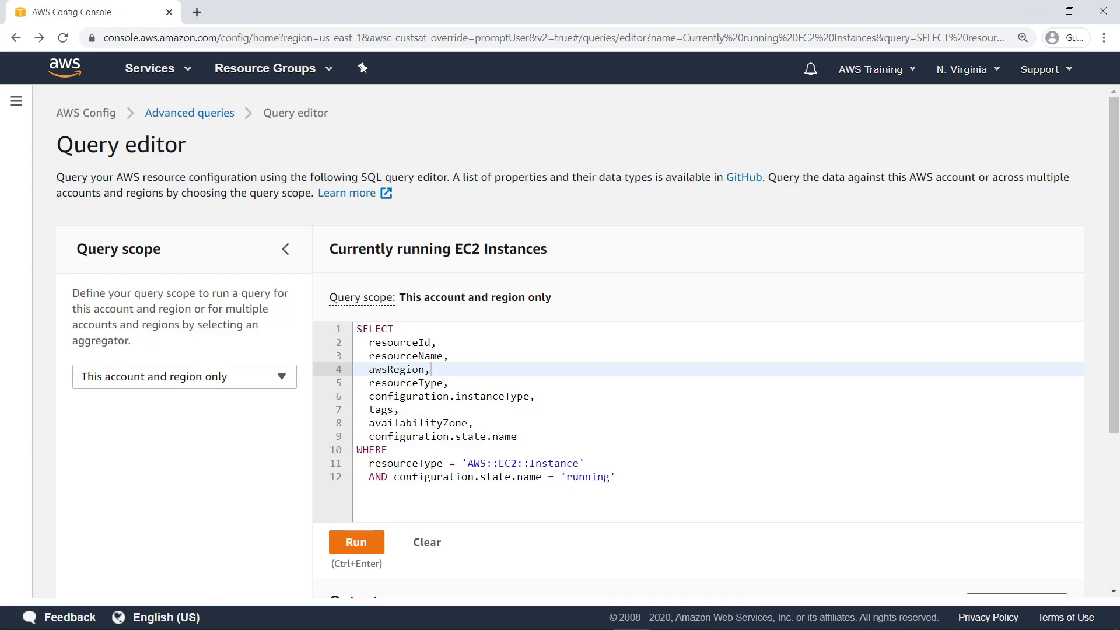
- Change the query scope to MultiRegionAggregator and rerun the running-instances query
{"action": "left_click", "coordinate": [281, 376]}
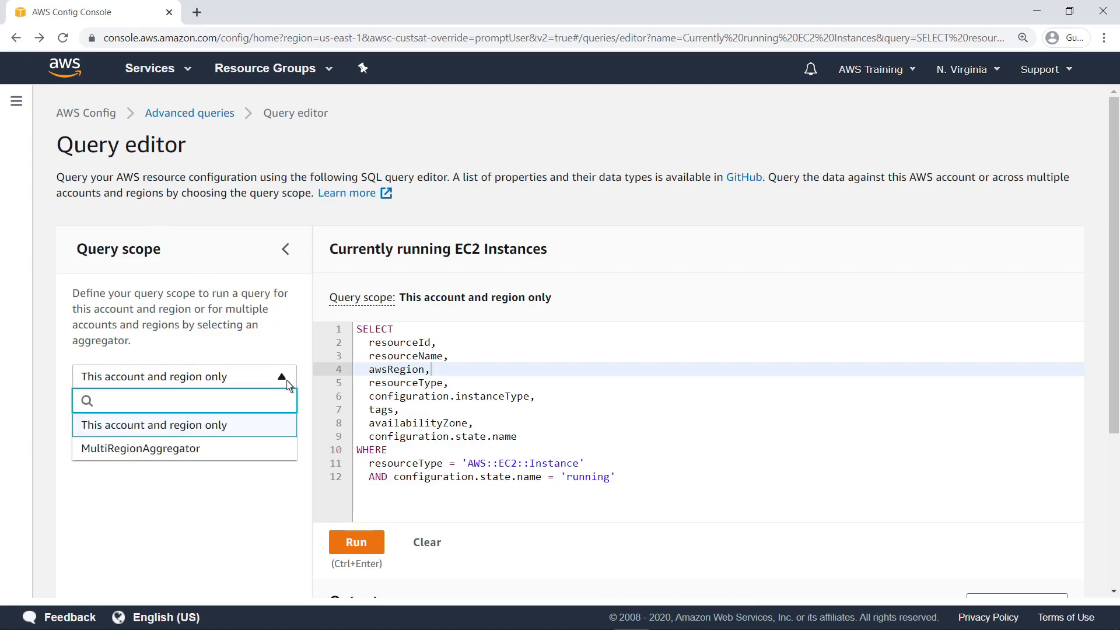
{"action": "left_click", "coordinate": [205, 451]}
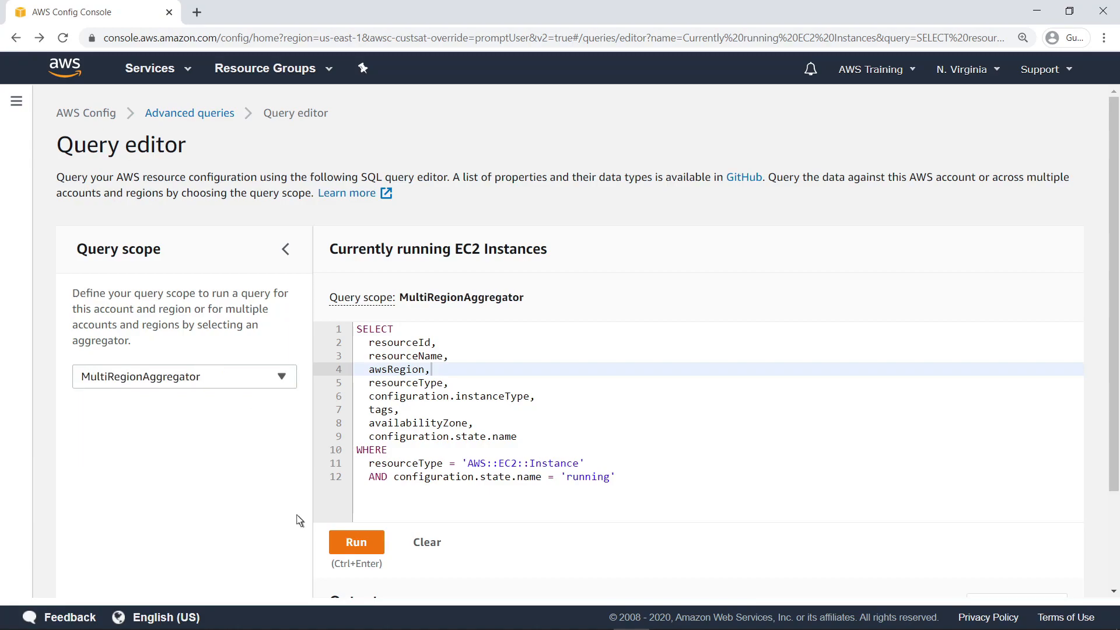
{"action": "left_click", "coordinate": [353, 542]}
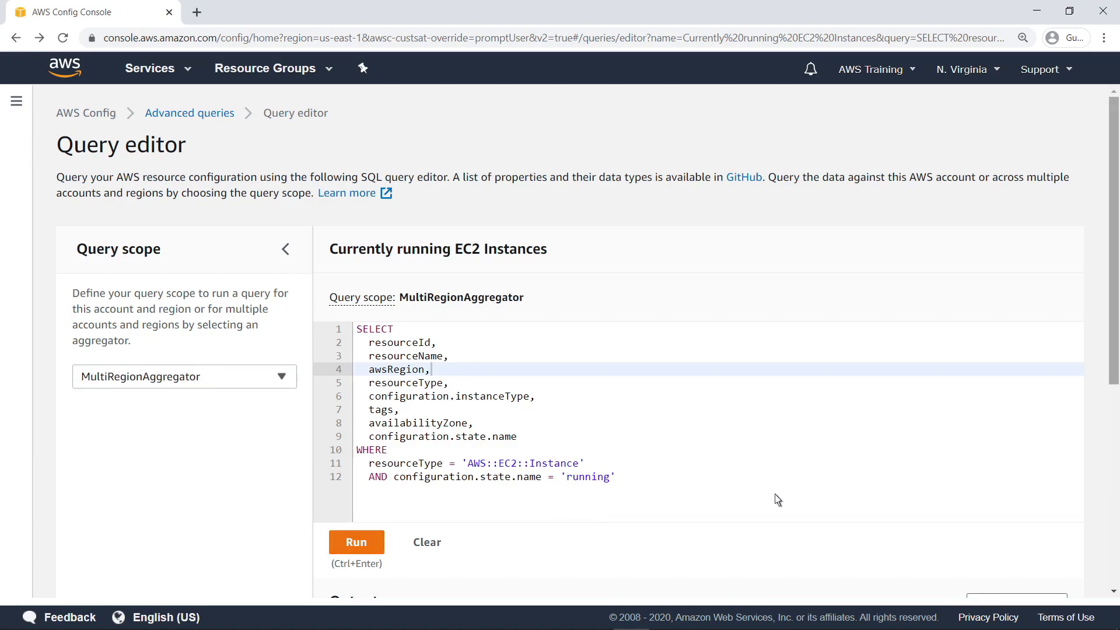
{"action": "scroll", "coordinate": [1116, 458], "scroll_direction": "down", "scroll_amount": 6}
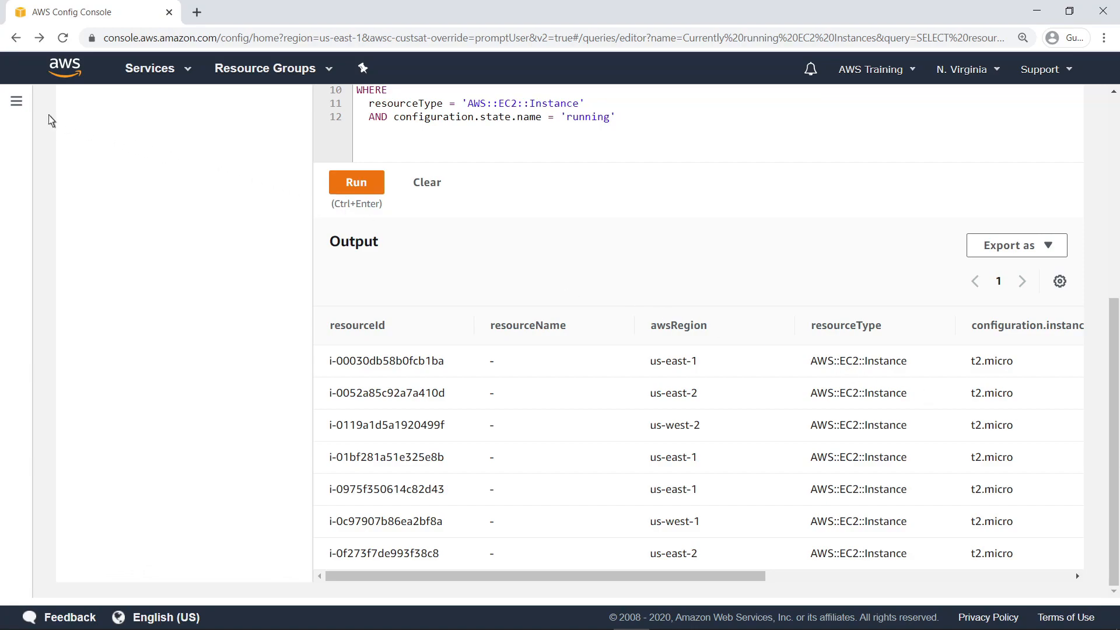
- Start a new advanced query with its query scope set to MultiRegionAggregator
{"action": "left_click", "coordinate": [16, 101]}
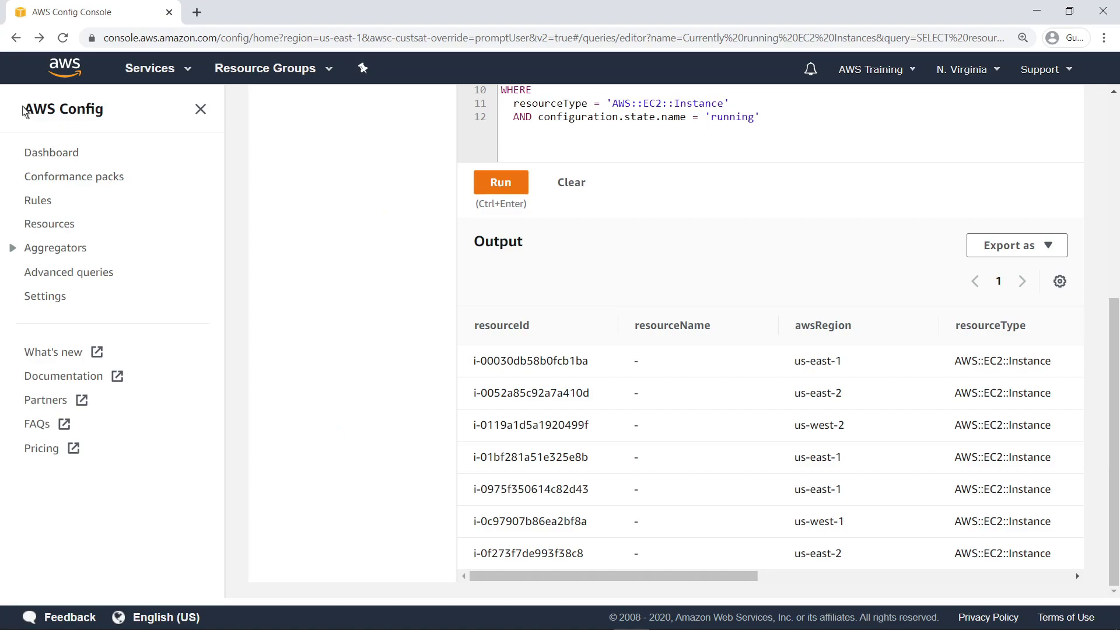
{"action": "left_click", "coordinate": [110, 278]}
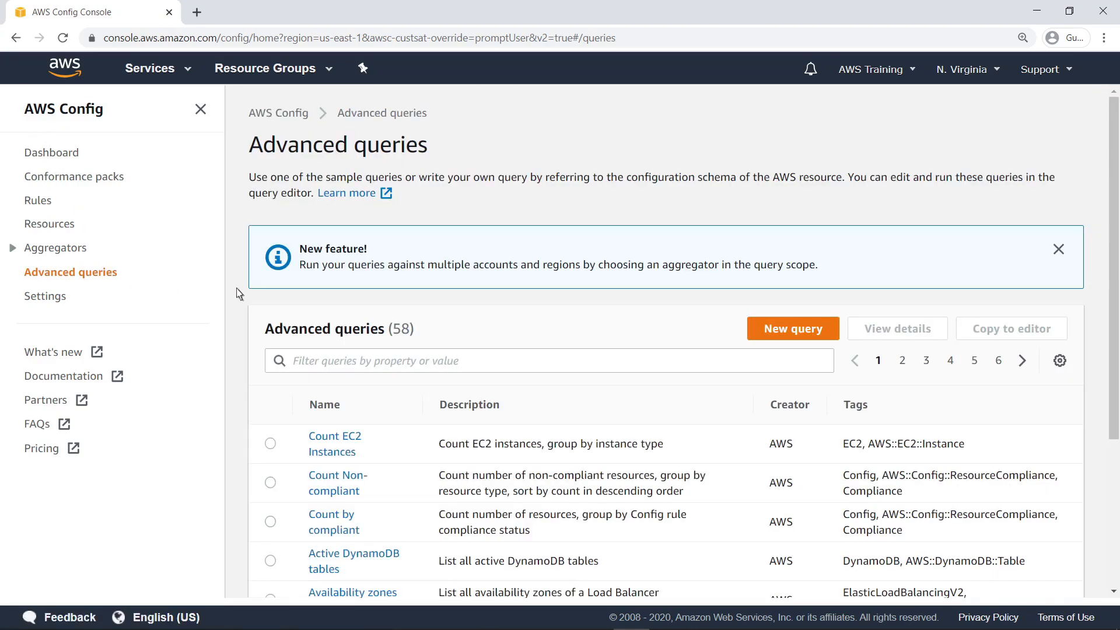
{"action": "left_click", "coordinate": [765, 335]}
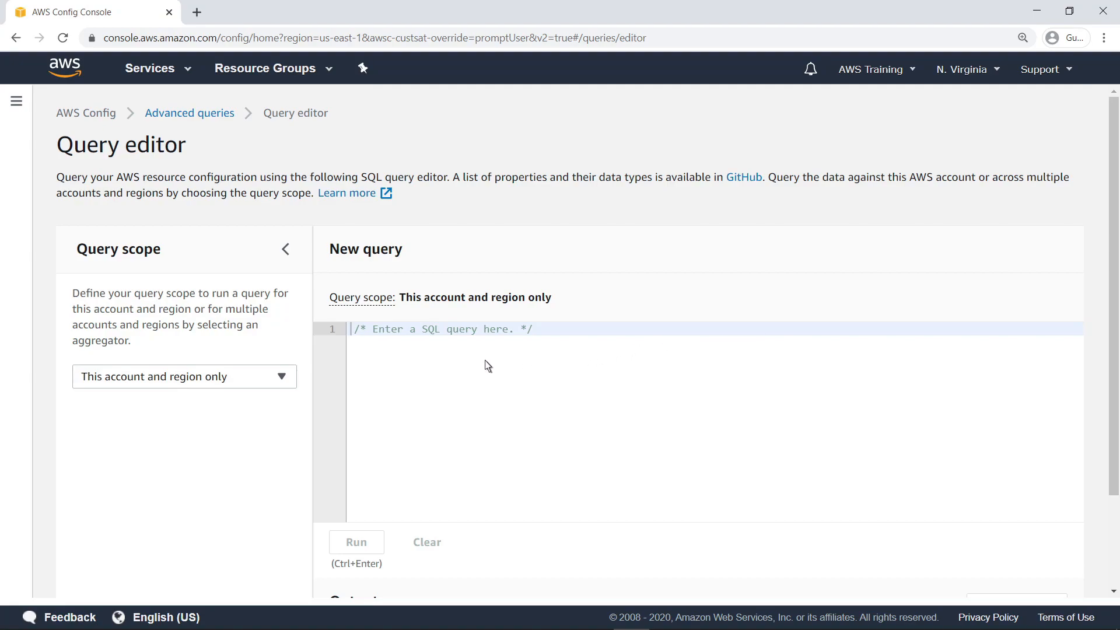
{"action": "left_click", "coordinate": [283, 379]}
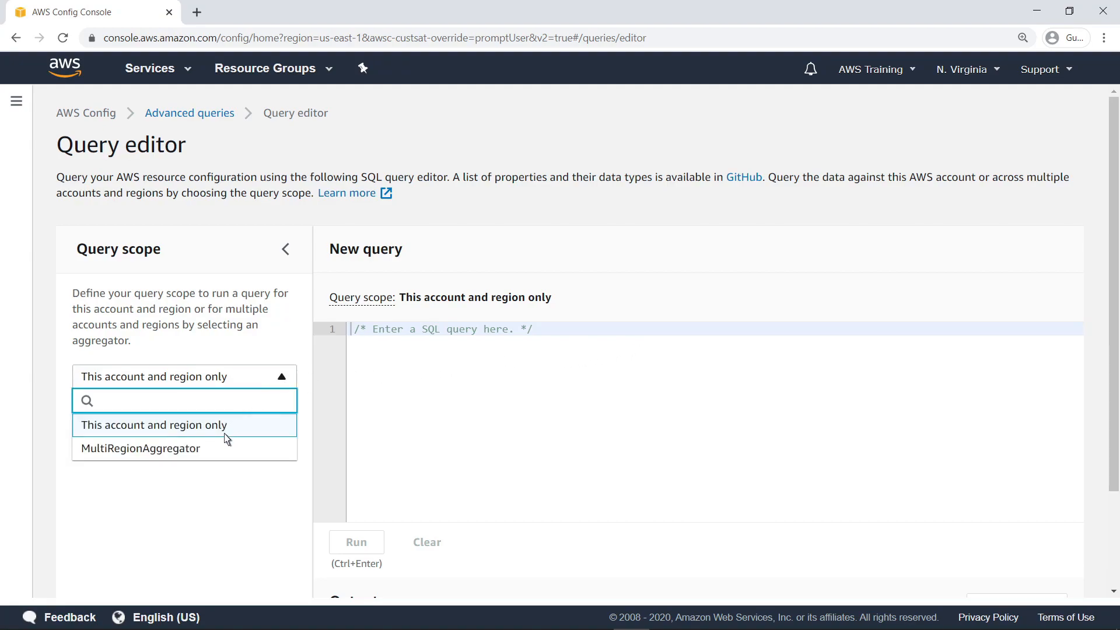
{"action": "left_click", "coordinate": [204, 453]}
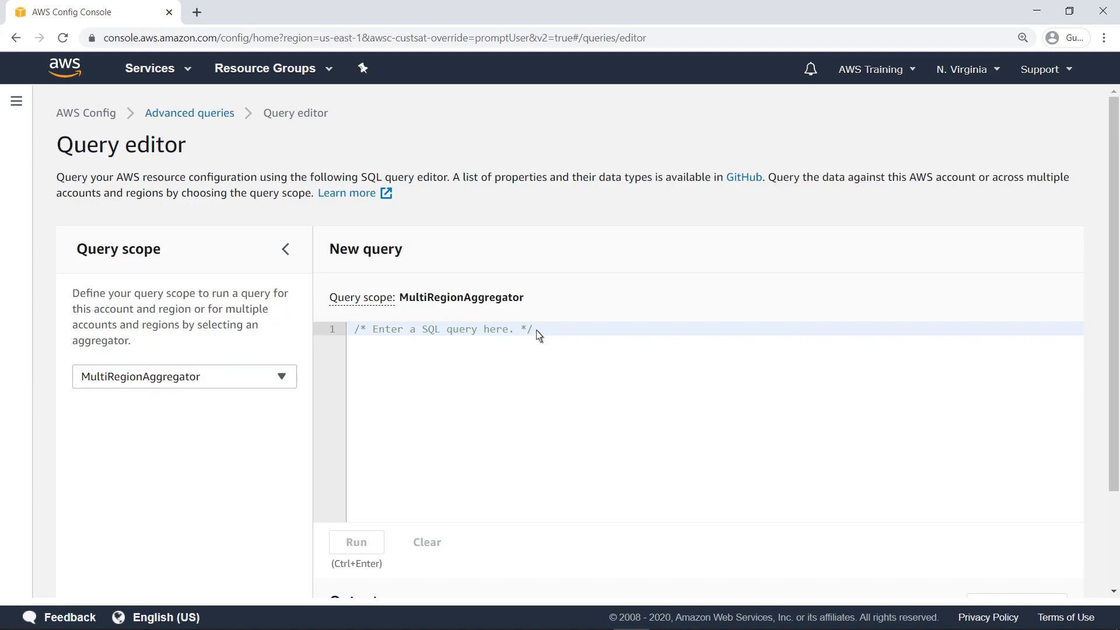
- Write and run a query selecting awsRegion and count(*) where resourceType = 'AWS::EC2::Instance', grouped by awsRegion
{"action": "type", "text": "SELECT   awsRegion,   count(*) WHERE   resourceType = 'AWS::EC2::Instance' GROUP BY   awsRegion"}
{"action": "left_click", "coordinate": [372, 545]}
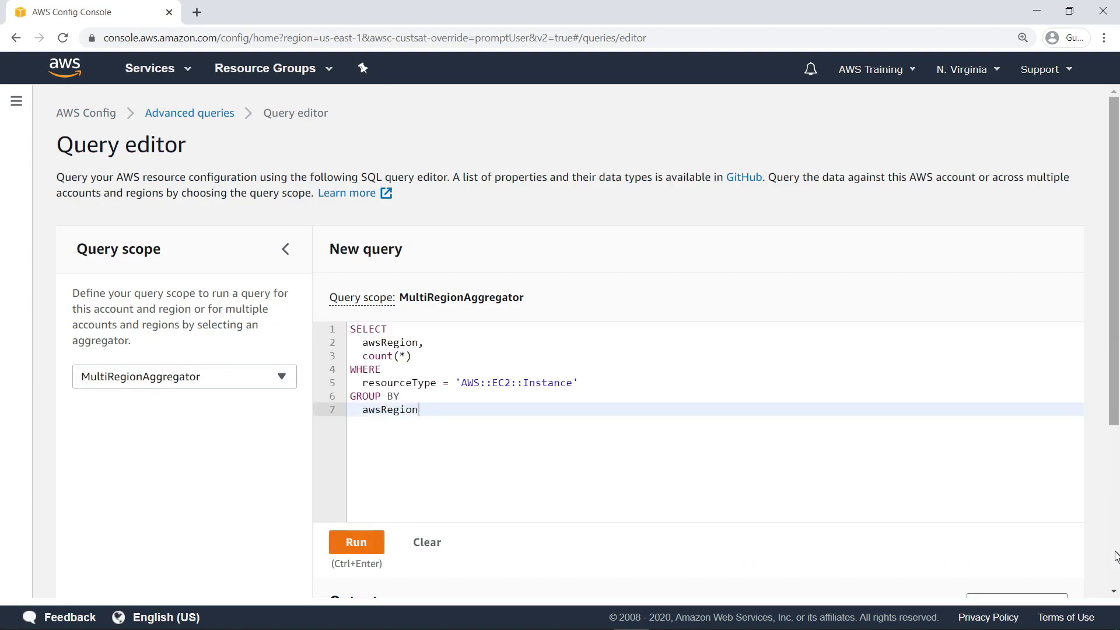
{"action": "scroll", "coordinate": [1116, 551], "scroll_direction": "down", "scroll_amount": 5}
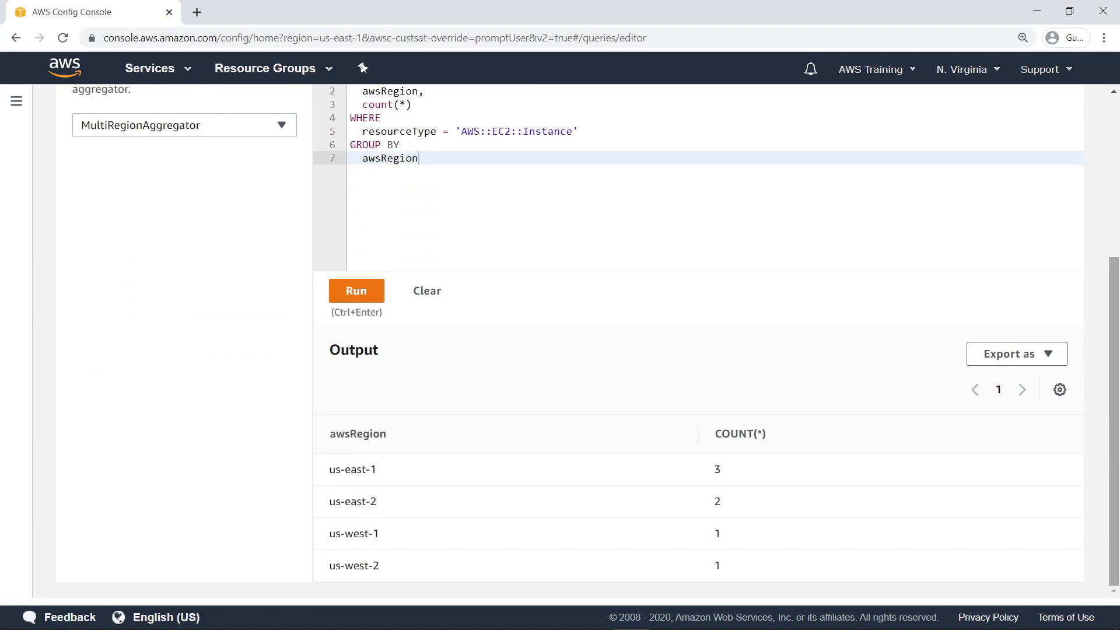
- Examine the EC2 instance properties file, AWS::EC2::Instance.properties.json, in the linked GitHub resource schema repository, and return to the query editor
{"action": "scroll", "coordinate": [1116, 556], "scroll_direction": "up", "scroll_amount": 5}
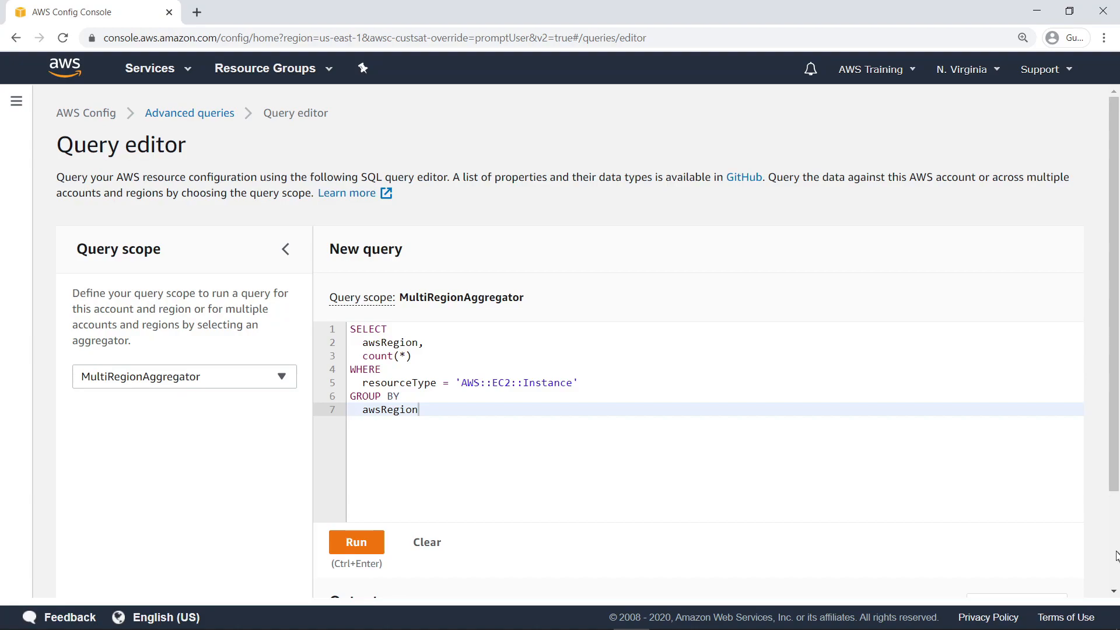
{"action": "left_click", "coordinate": [752, 178]}
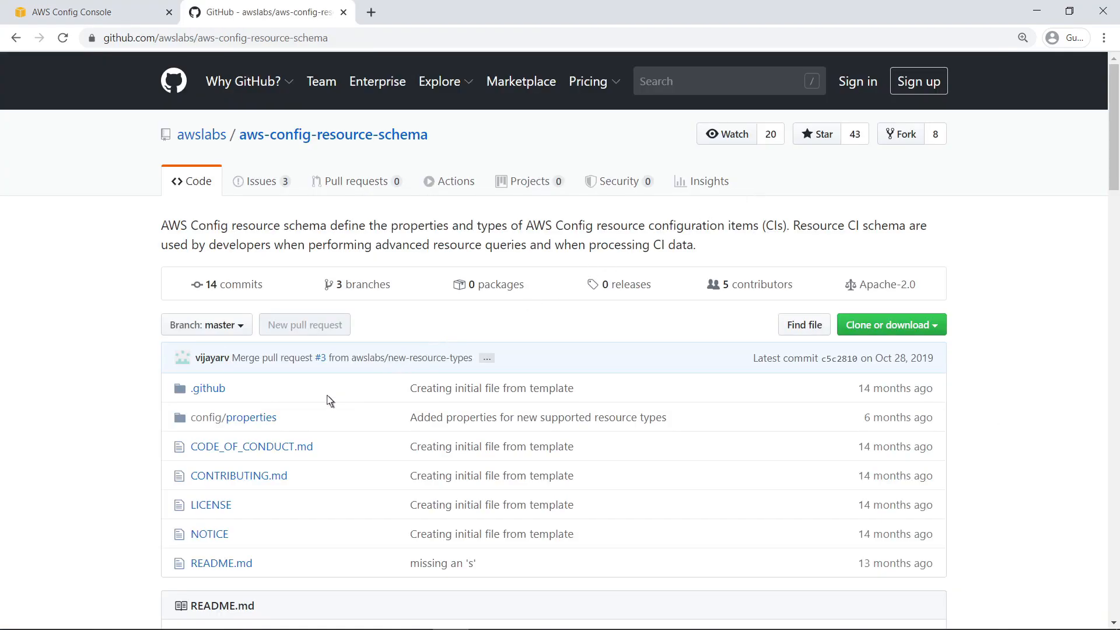
{"action": "left_click", "coordinate": [273, 423]}
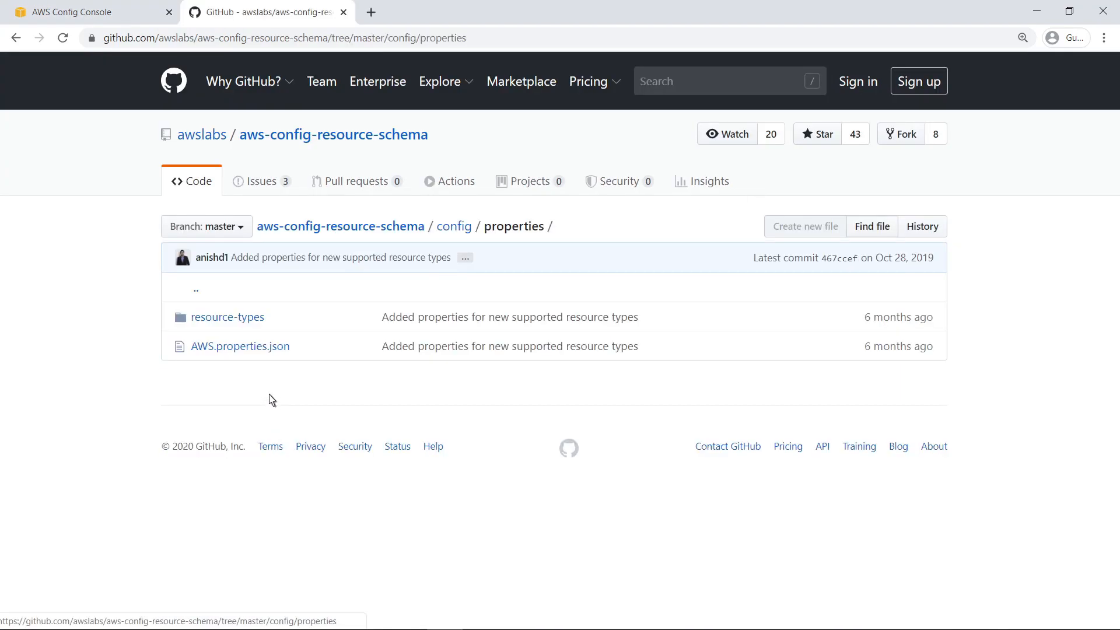
{"action": "left_click", "coordinate": [261, 320]}
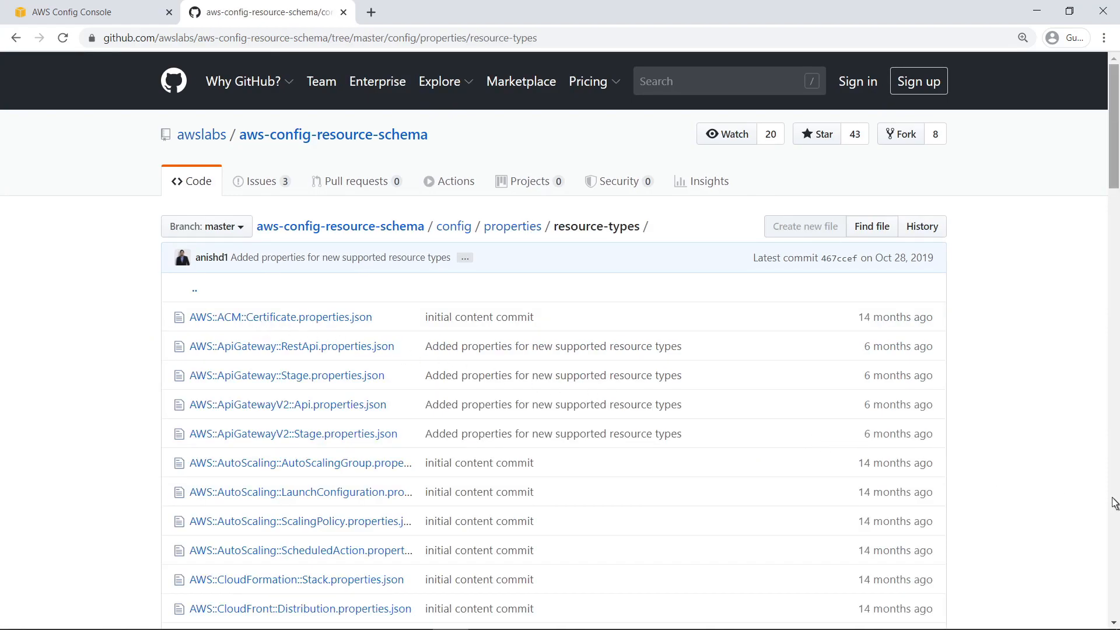
{"action": "scroll", "coordinate": [1112, 500], "scroll_direction": "down", "scroll_amount": 10}
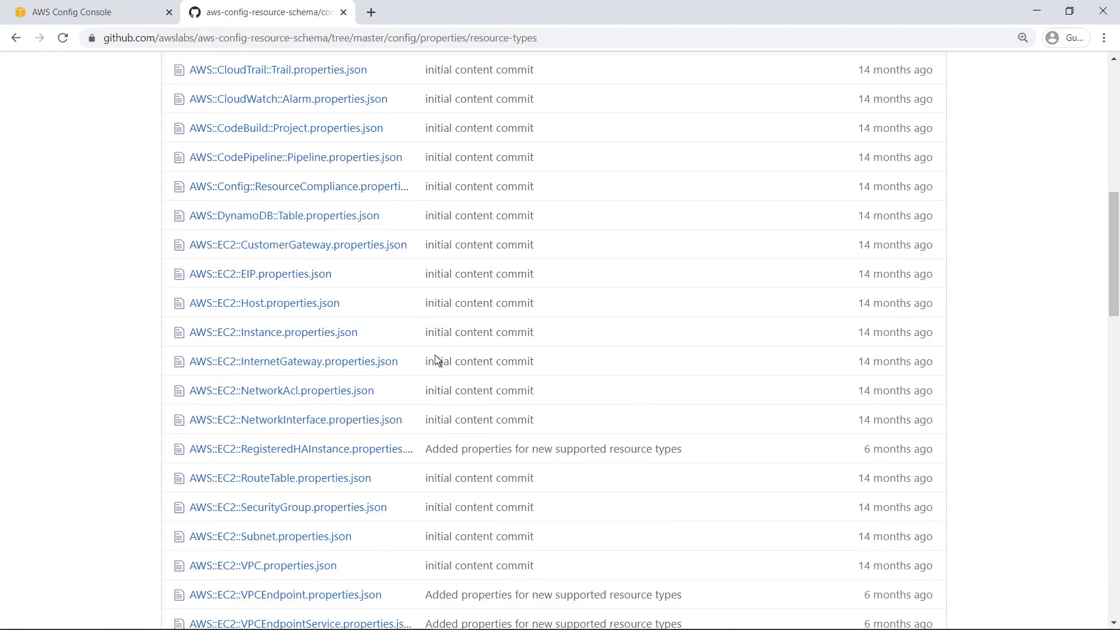
{"action": "left_click", "coordinate": [353, 334]}
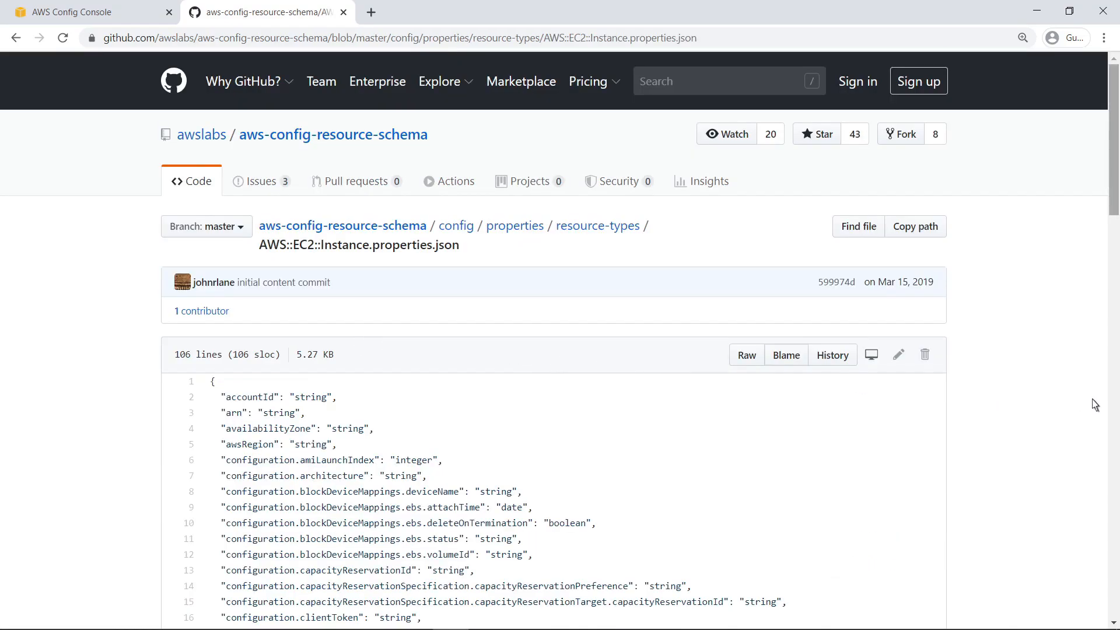
{"action": "scroll", "coordinate": [1112, 400], "scroll_direction": "down", "scroll_amount": 5}
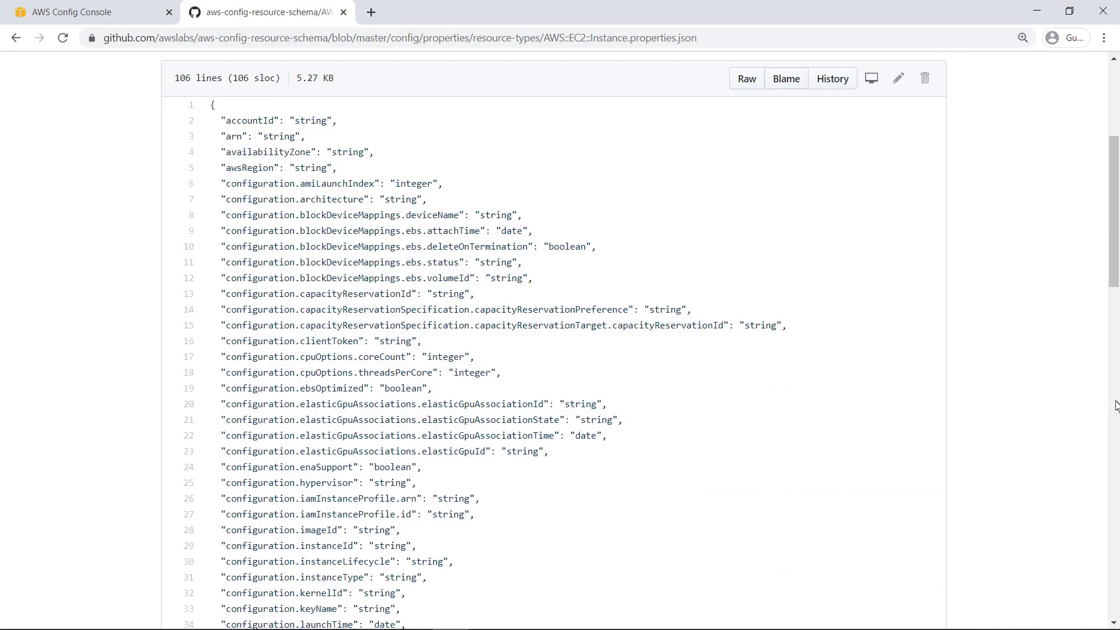
{"action": "left_click", "coordinate": [343, 13]}
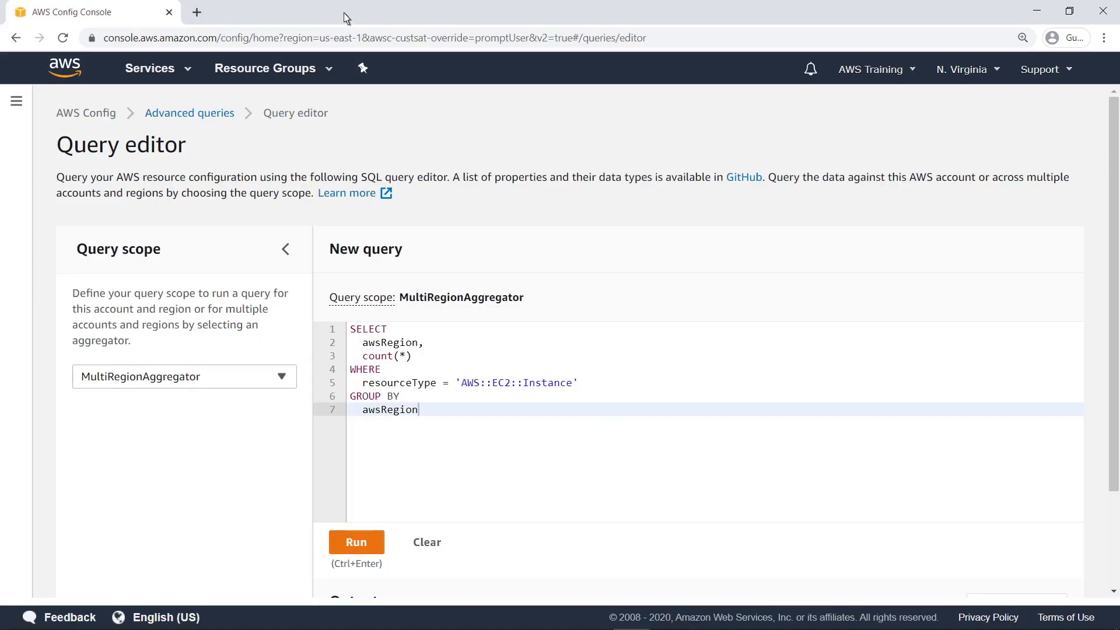
- Return to the advanced queries list and filter it by "compliant"
{"action": "left_click", "coordinate": [17, 104]}
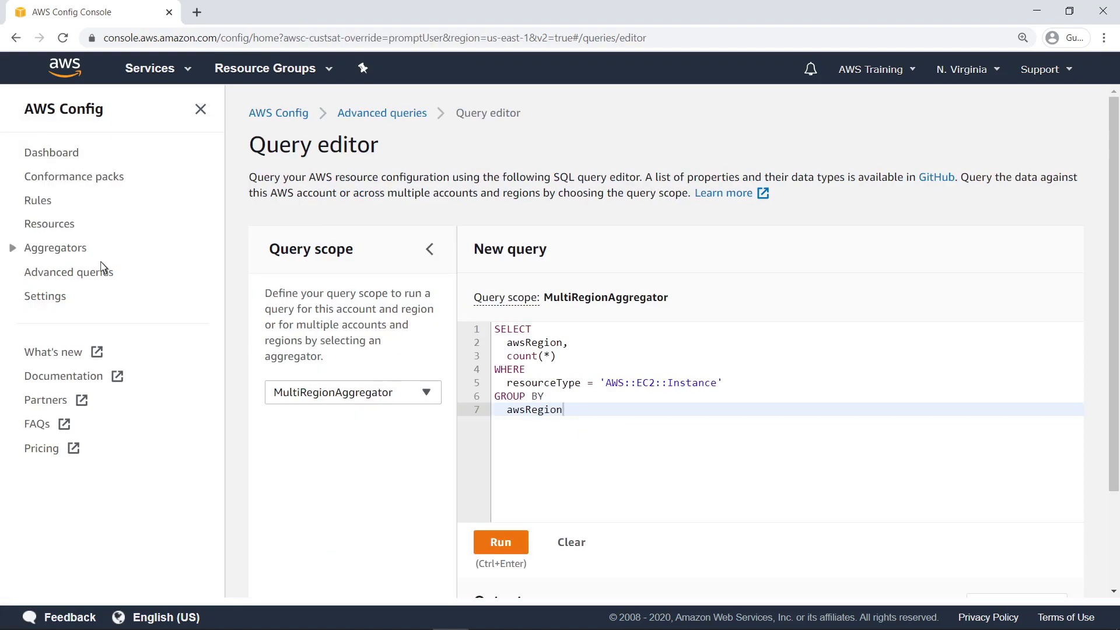
{"action": "left_click", "coordinate": [110, 282]}
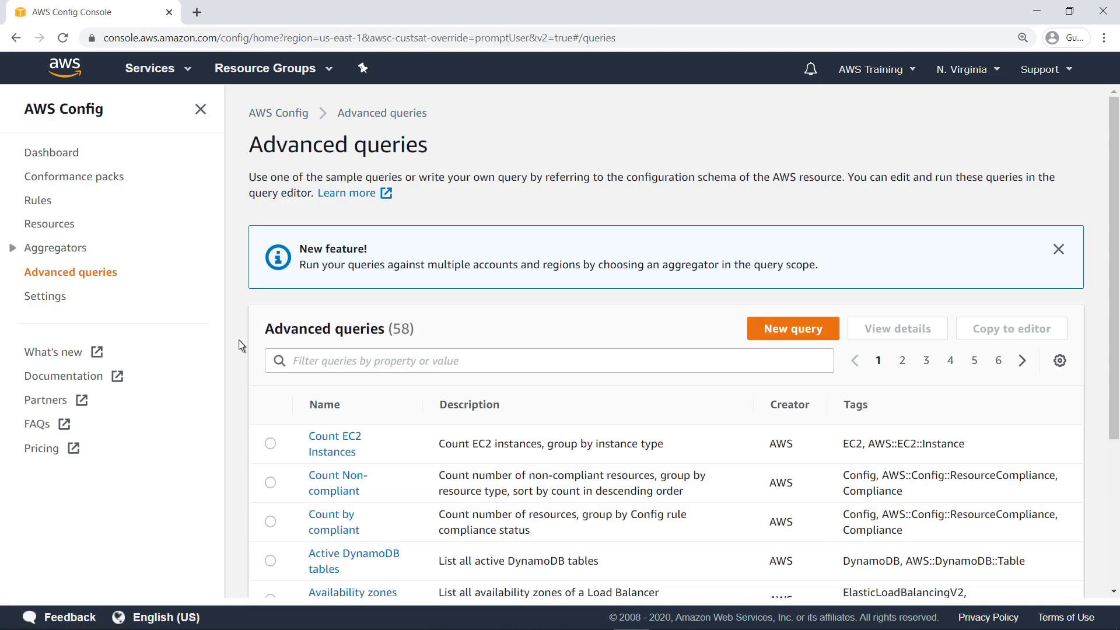
{"action": "left_click", "coordinate": [293, 366]}
{"action": "type", "text": "compliant"}
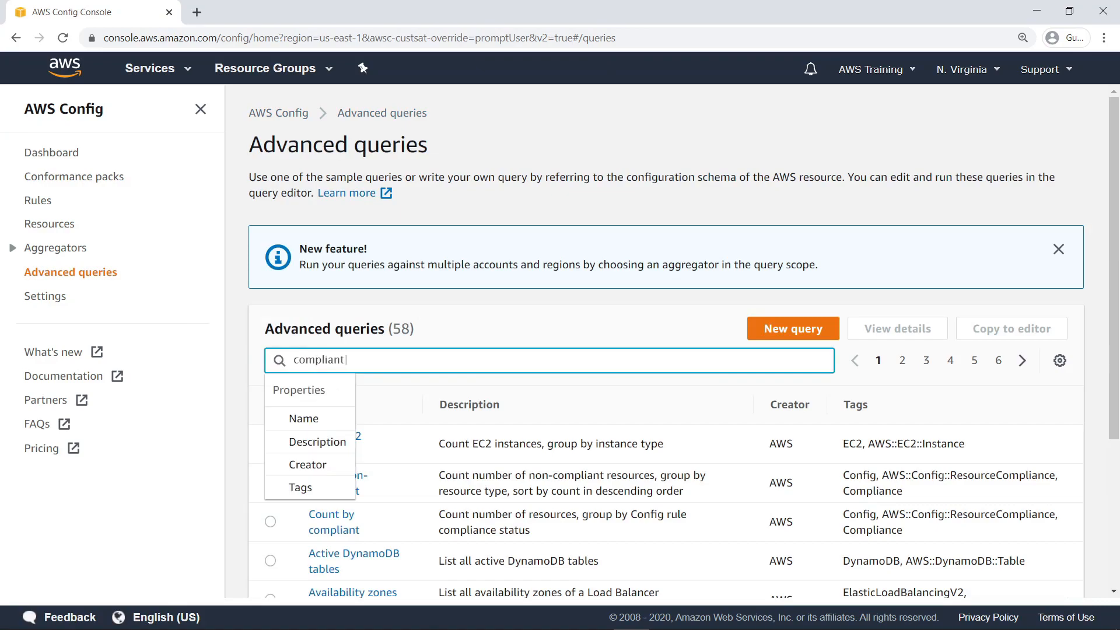
{"action": "key", "text": "Return"}
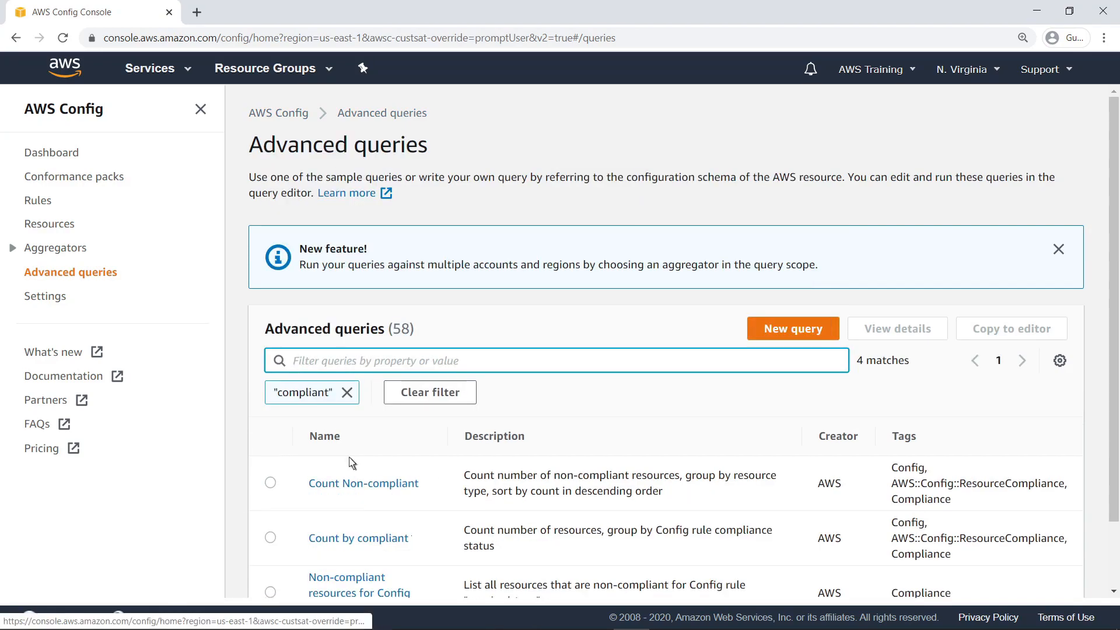
- Open the sample query "Count by compliant" and run it for this account and region only
{"action": "left_click", "coordinate": [403, 540]}
{"action": "left_click", "coordinate": [370, 543]}
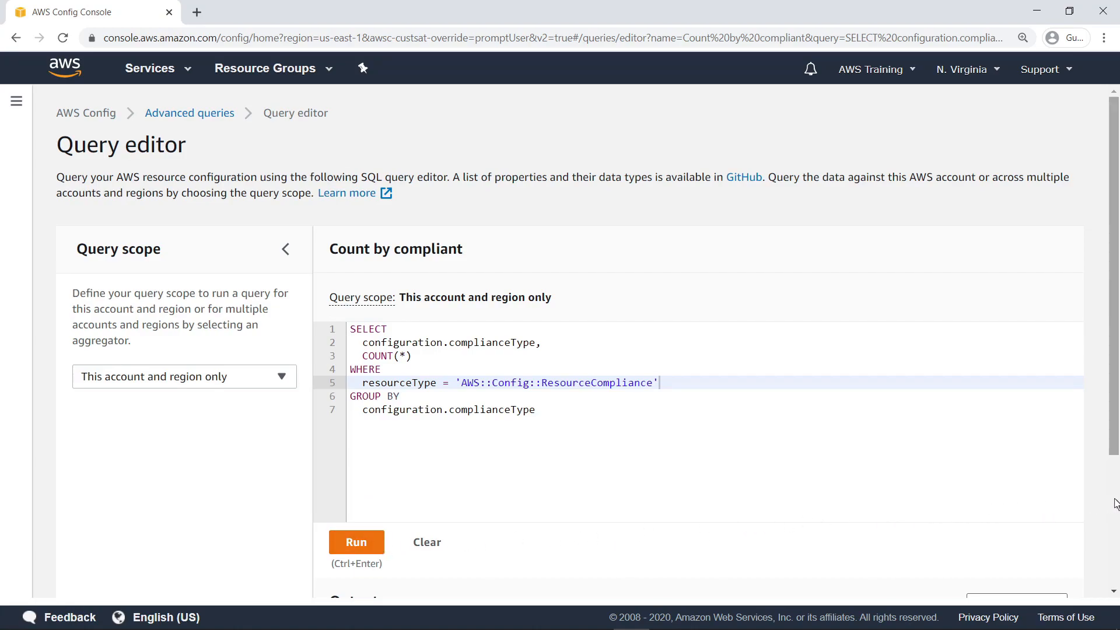
{"action": "scroll", "coordinate": [1117, 503], "scroll_direction": "down", "scroll_amount": 4}
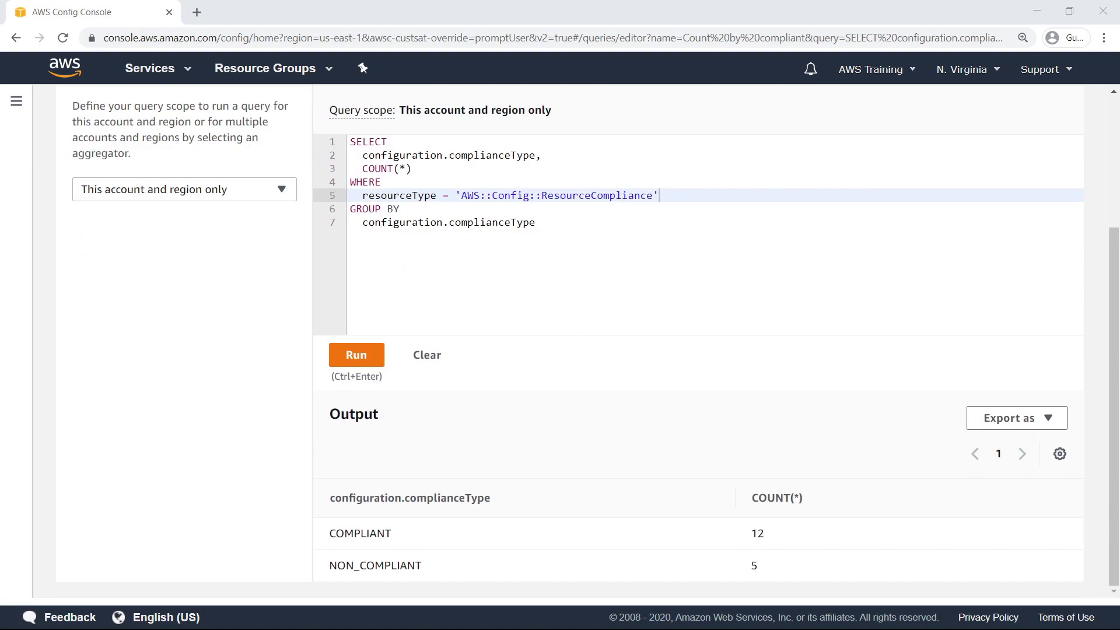